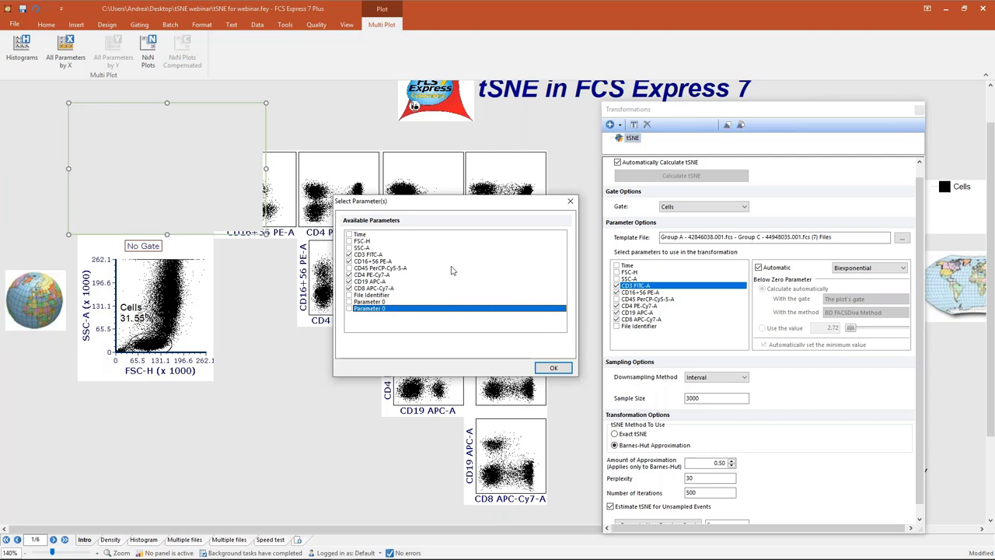
Place histograms for CD3 FITC-A, CD16+56 PE-A, CD4 PE-Cy7-A, CD19 APC-A and CD8 APC-Cy7-A over the existing plots
left_click(555, 367)
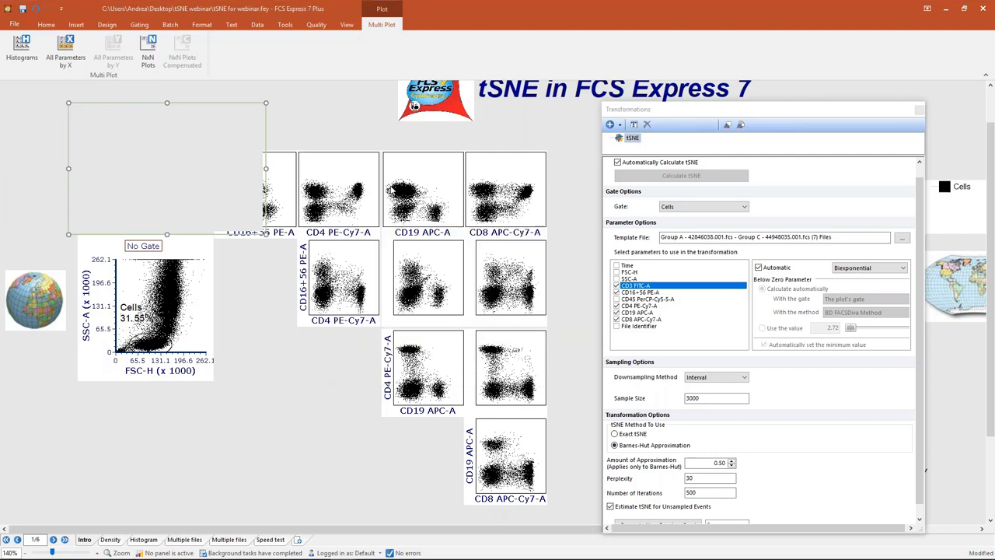
left_click_drag(259, 217, 90, 354)
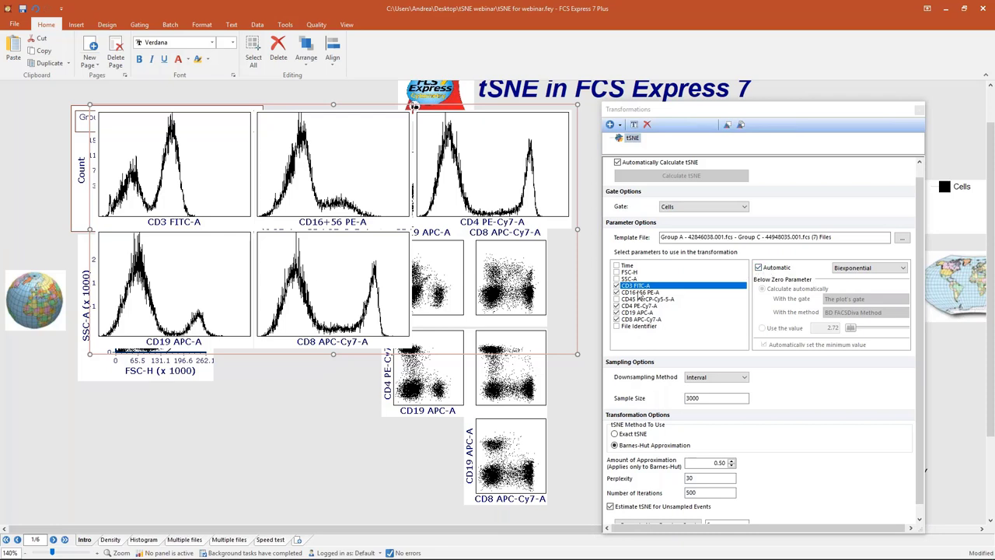
Compare the histograms with the scaling options of the CD19 APC-A parameter in the tSNE transformation
left_click(641, 306)
left_click(644, 312)
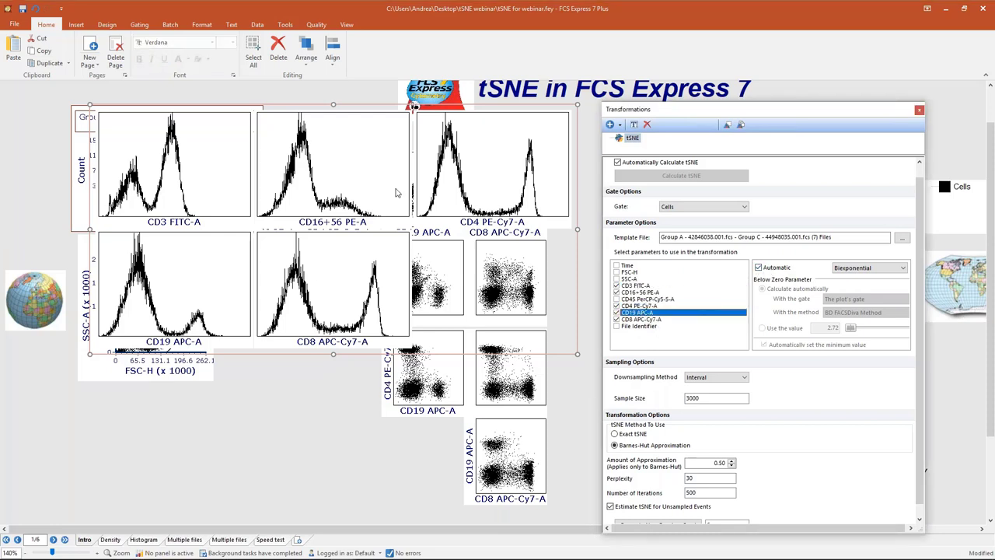
left_click(328, 158)
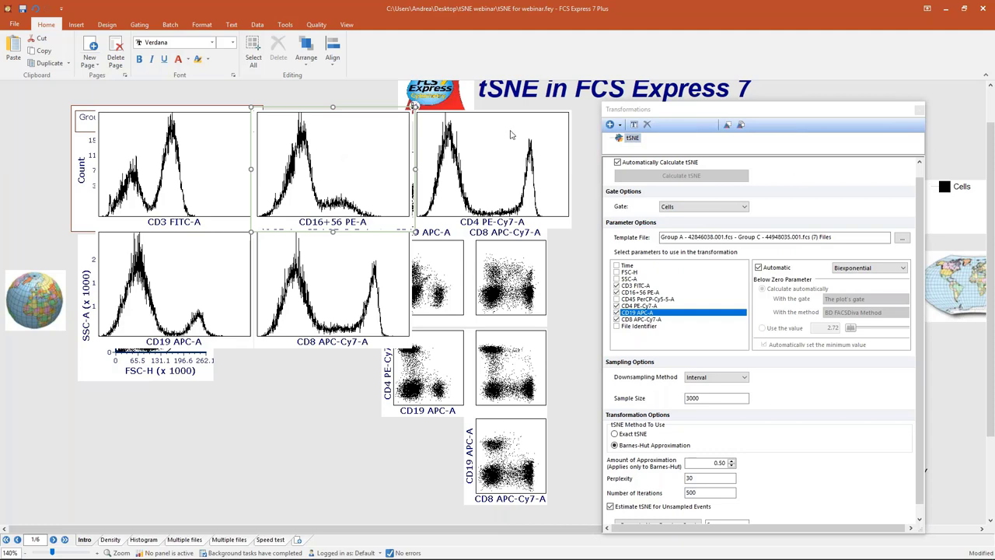
left_click(639, 315)
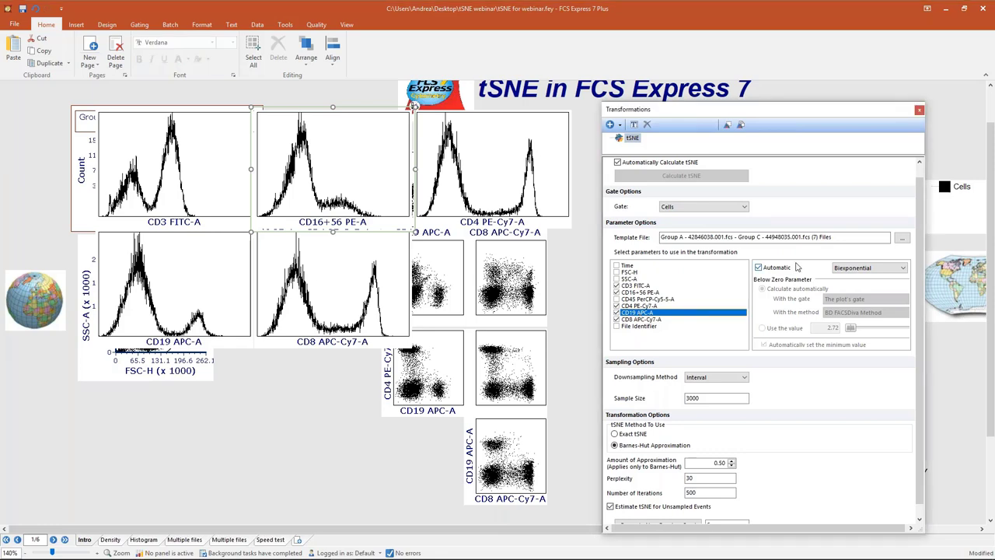
left_click(759, 267)
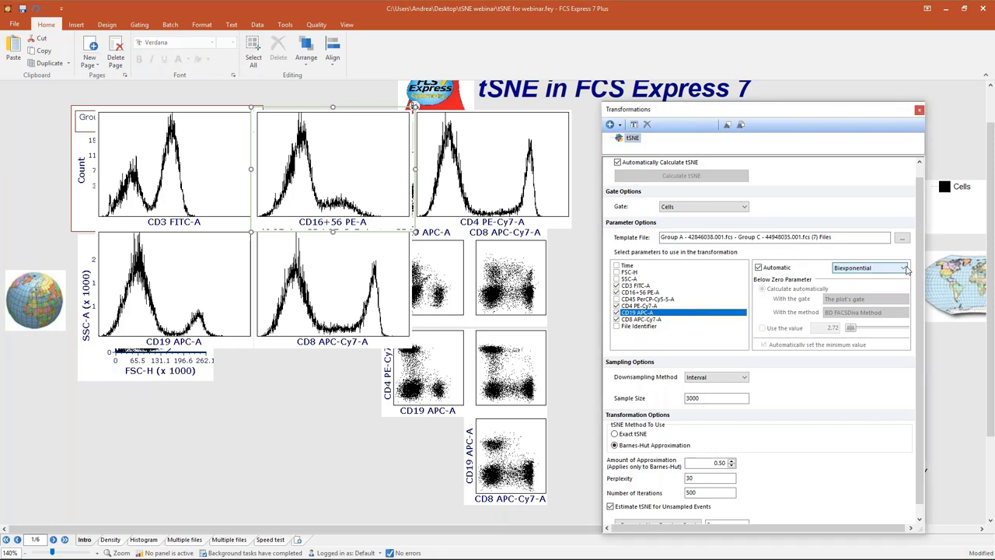
Select the new histogram group and remove it from the Intro page
left_click(273, 103)
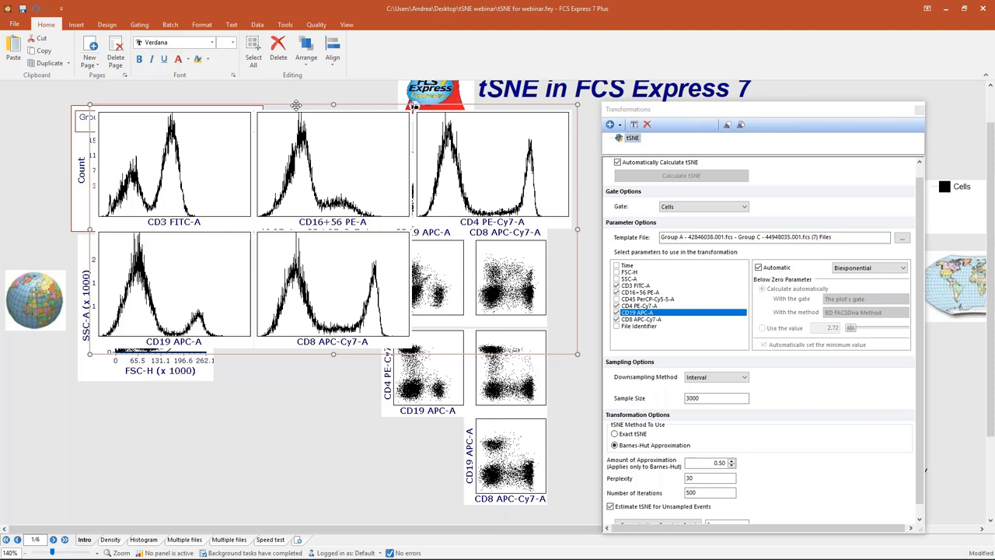
left_click(187, 101)
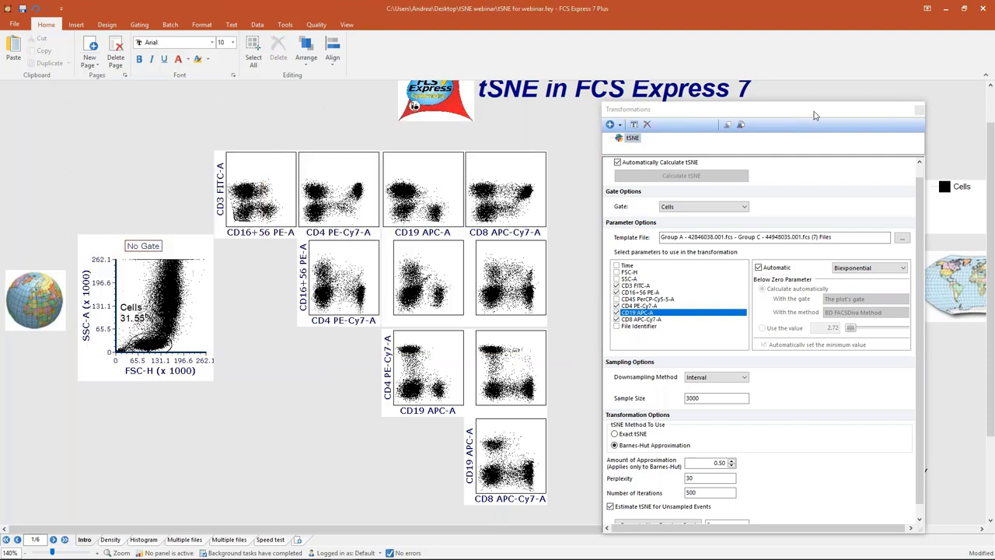
Move the Transformations window off the tSNE plot, review its approximation and random seed options, and close it
left_click_drag(428, 517, 186, 92)
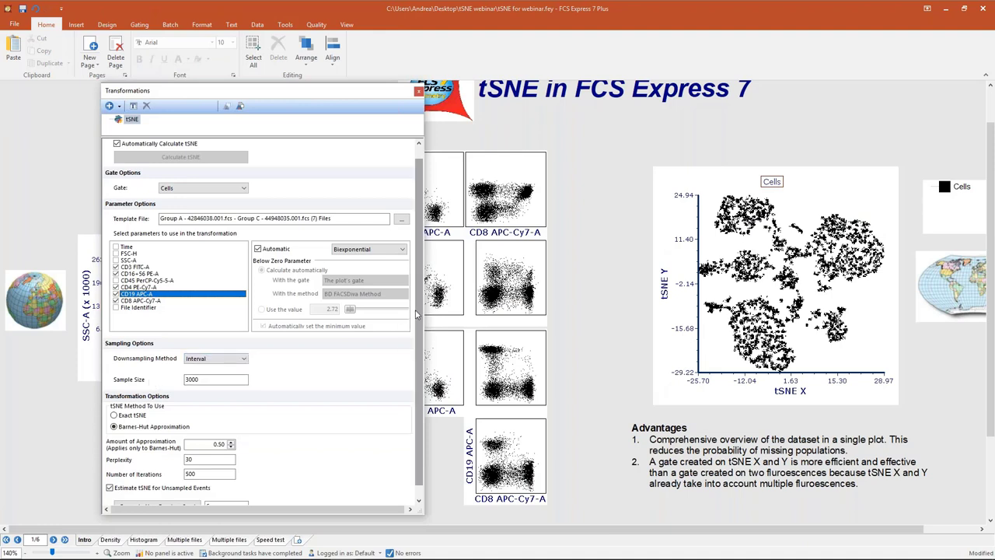
scroll(419, 314, "down", 1)
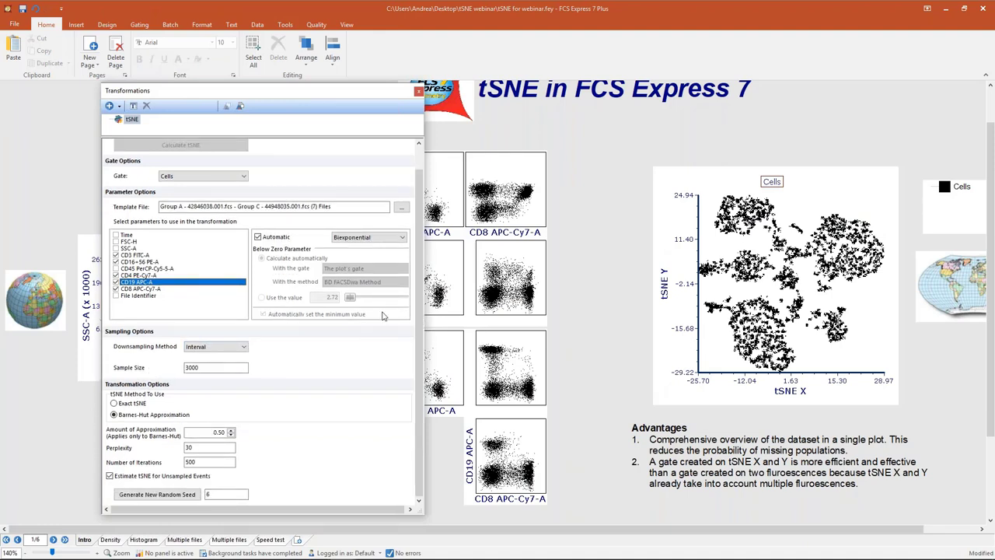
left_click(209, 432)
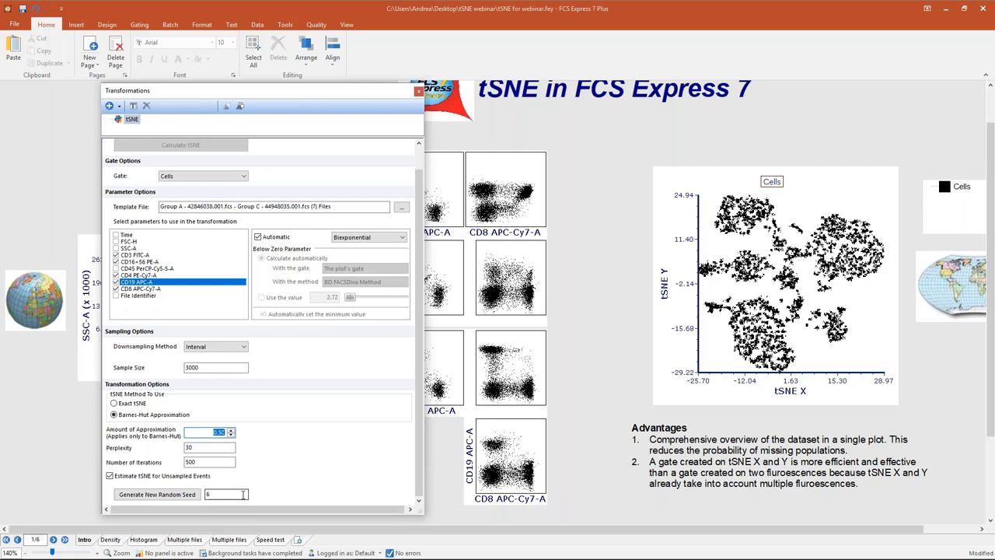
left_click(139, 123)
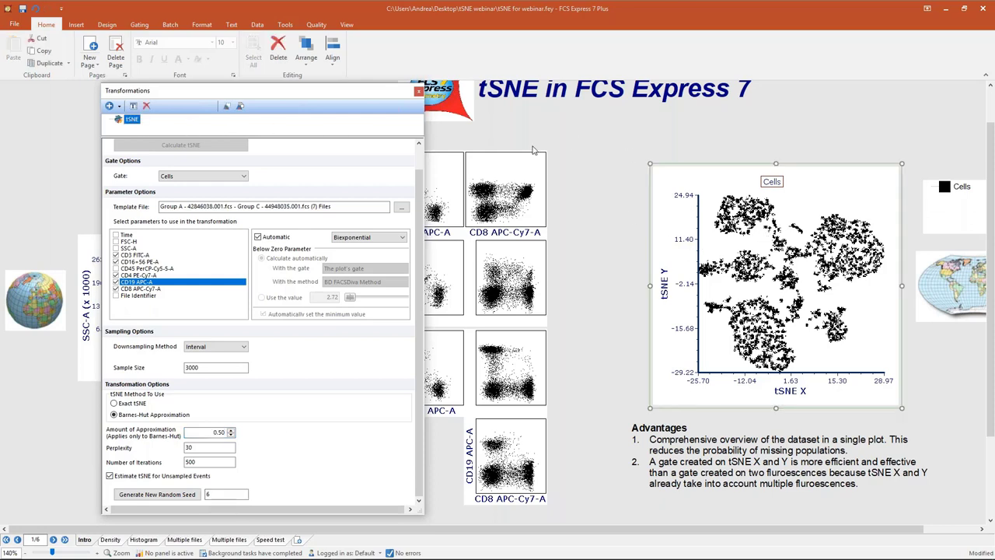
left_click(418, 91)
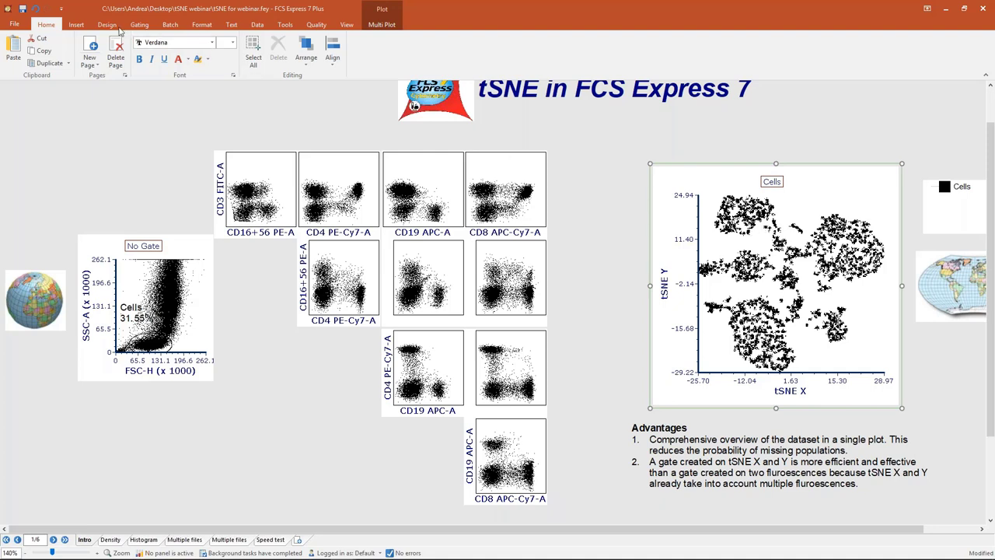
Change the selected tSNE X versus tSNE Y plot on the Intro page to a Density plot
left_click(200, 25)
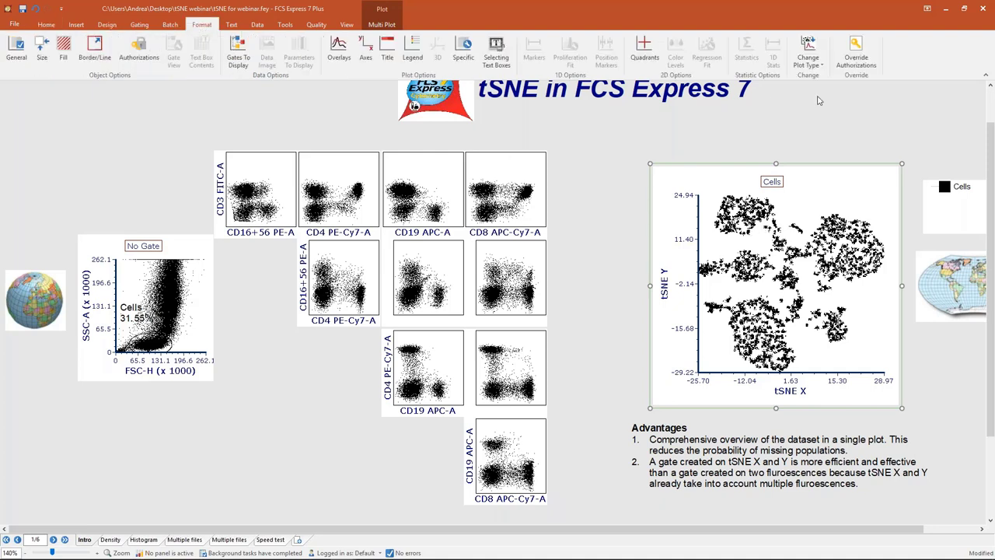
left_click(816, 60)
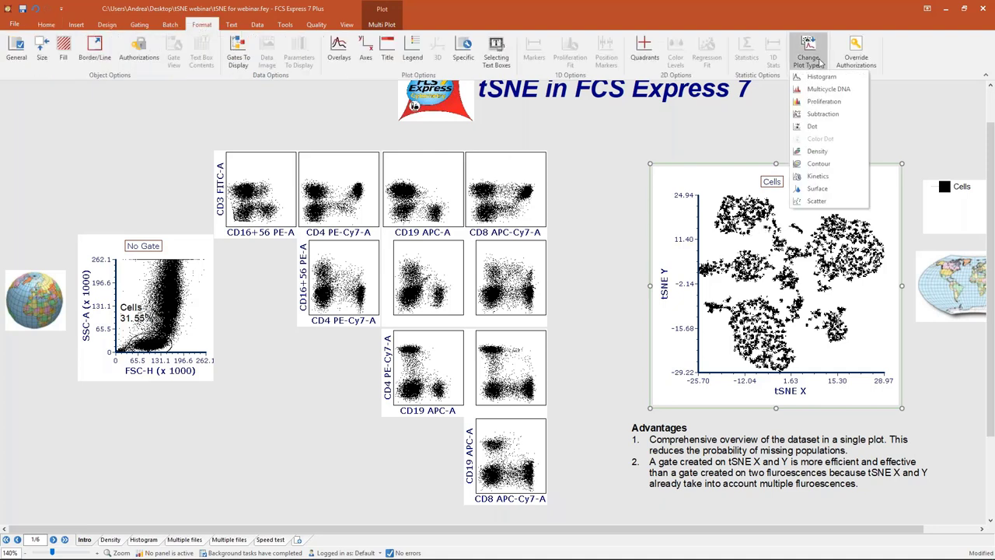
left_click(817, 152)
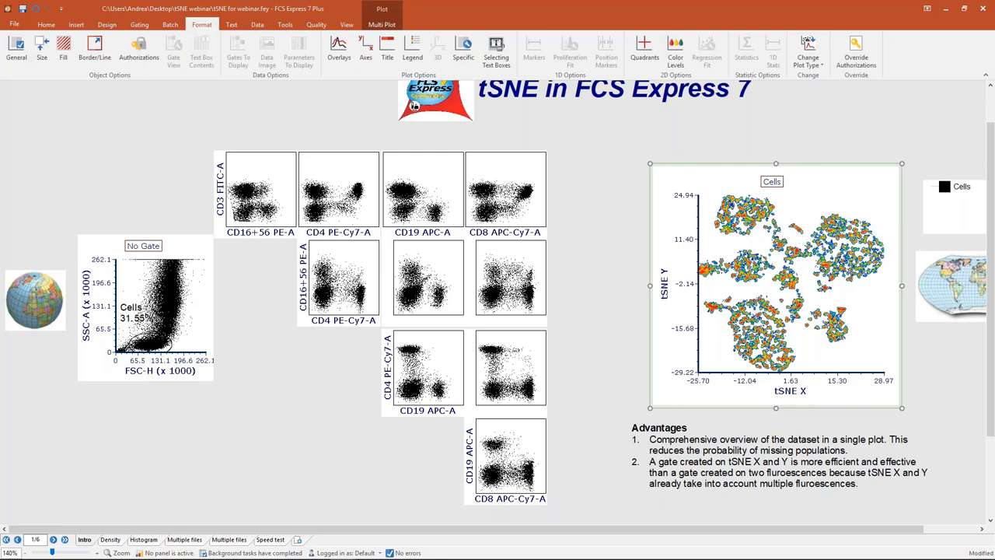
Make the density plot's legend visible with its position set to Bottom
left_click(413, 48)
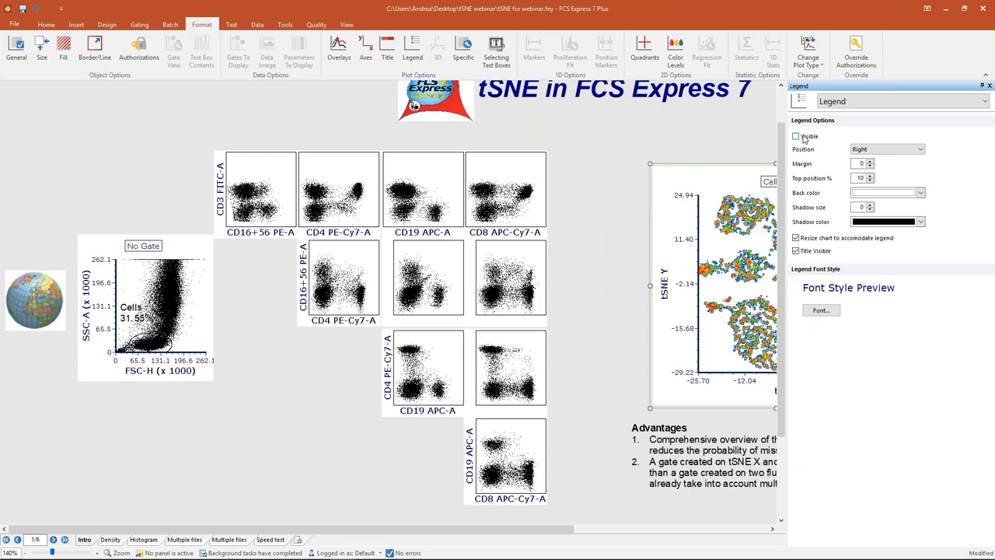
left_click(855, 149)
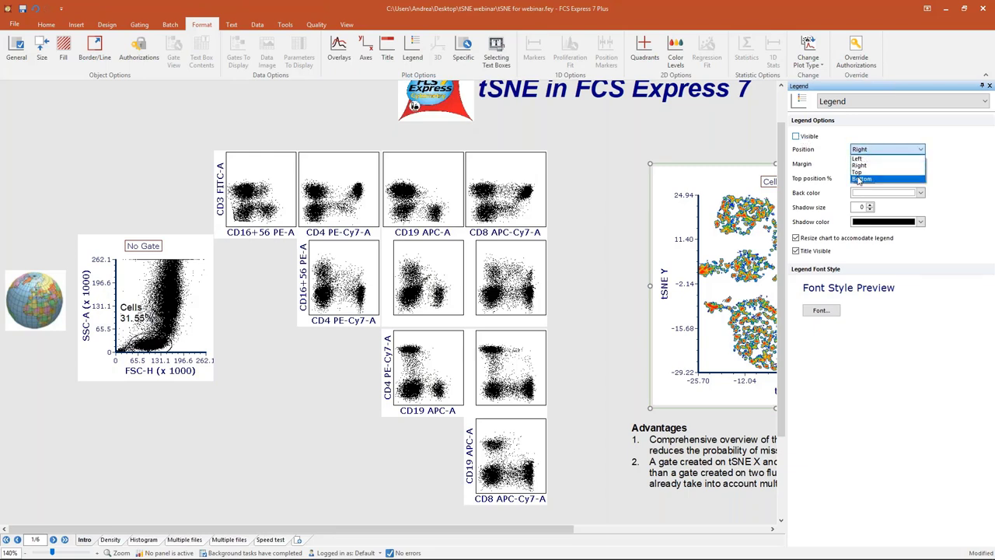
left_click(859, 180)
left_click(795, 136)
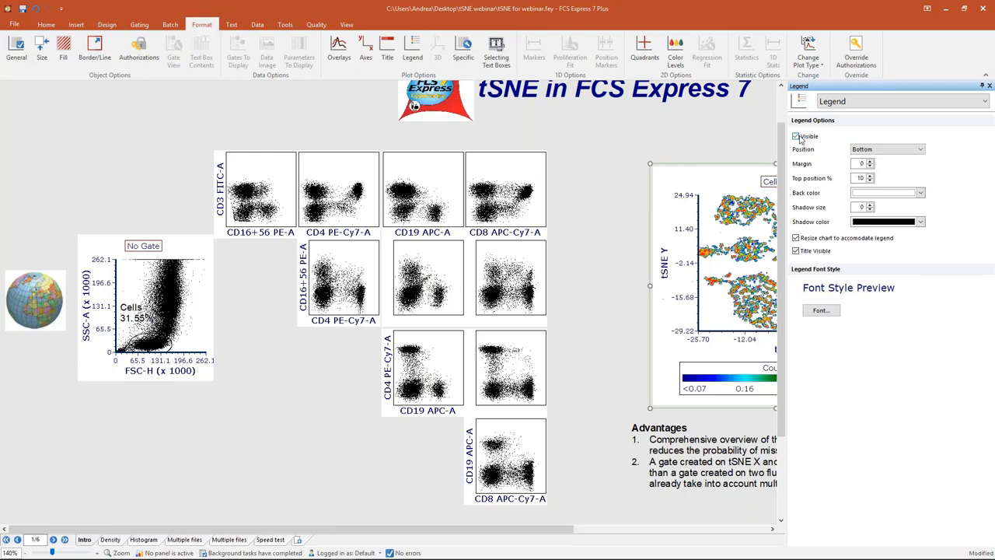
left_click(988, 85)
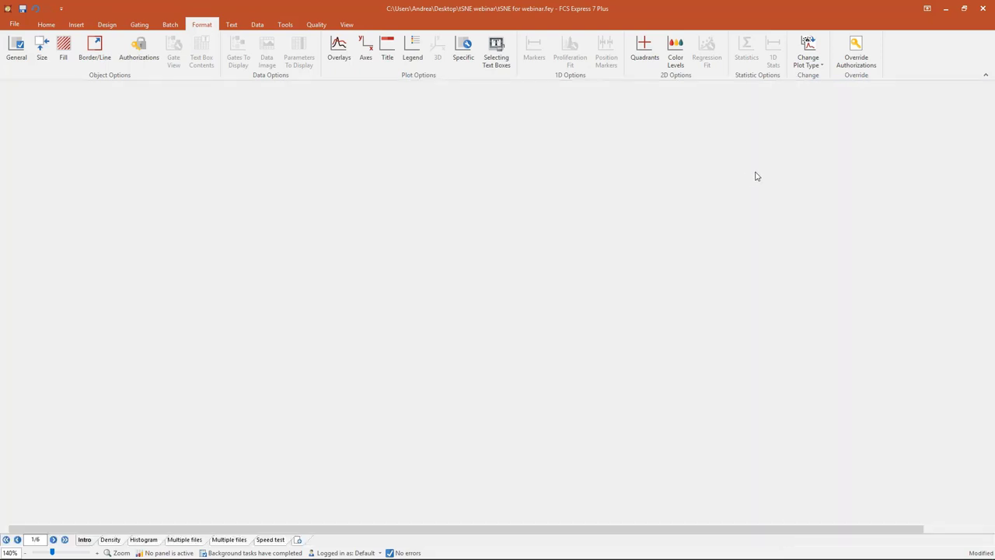
Extend the density plot upward and color its events by the CD19 APC-A parameter through the legend
left_click_drag(779, 167, 779, 121)
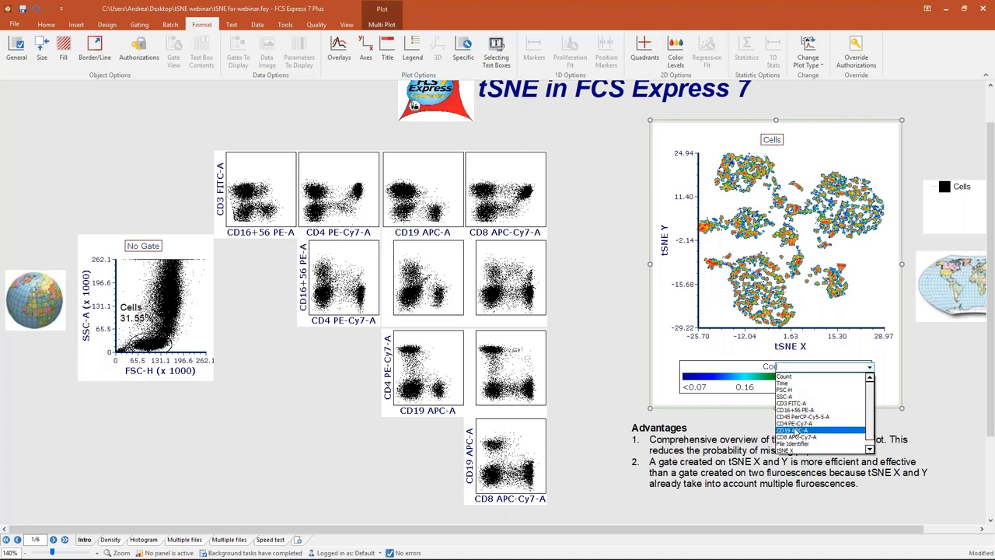
left_click(792, 430)
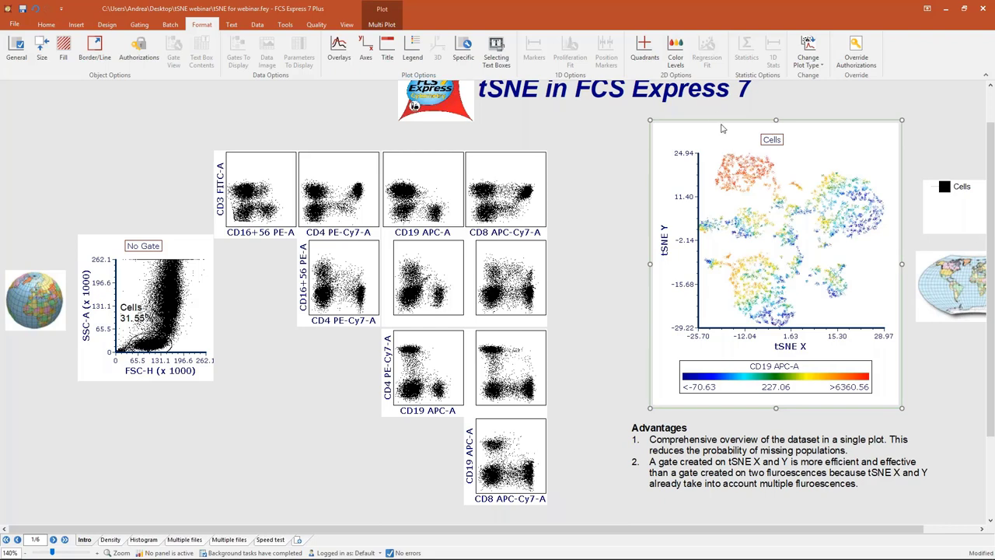
Examine the tSNE plots on the Density page, comparing CD3, CD4 and CD8 expression across the clusters
left_click(110, 539)
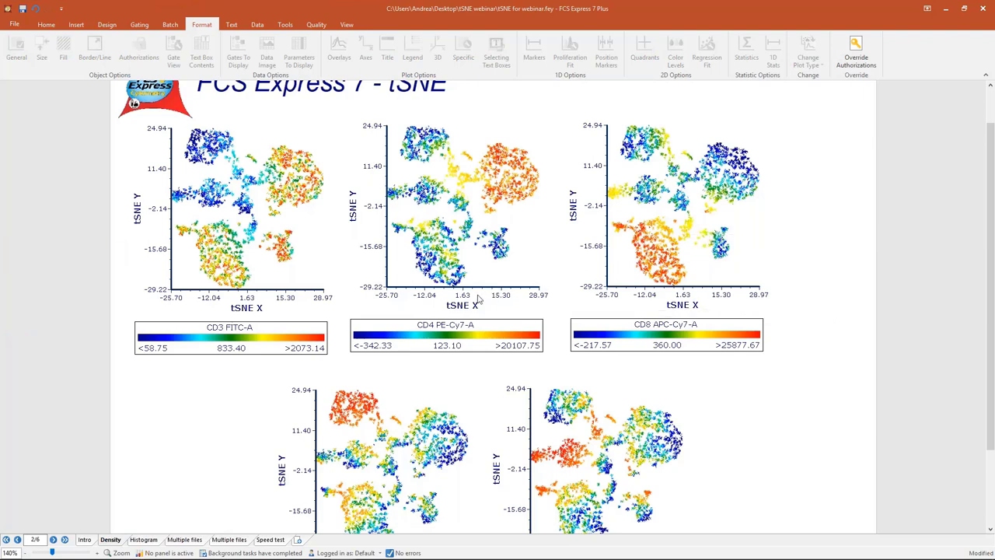
left_click(231, 331)
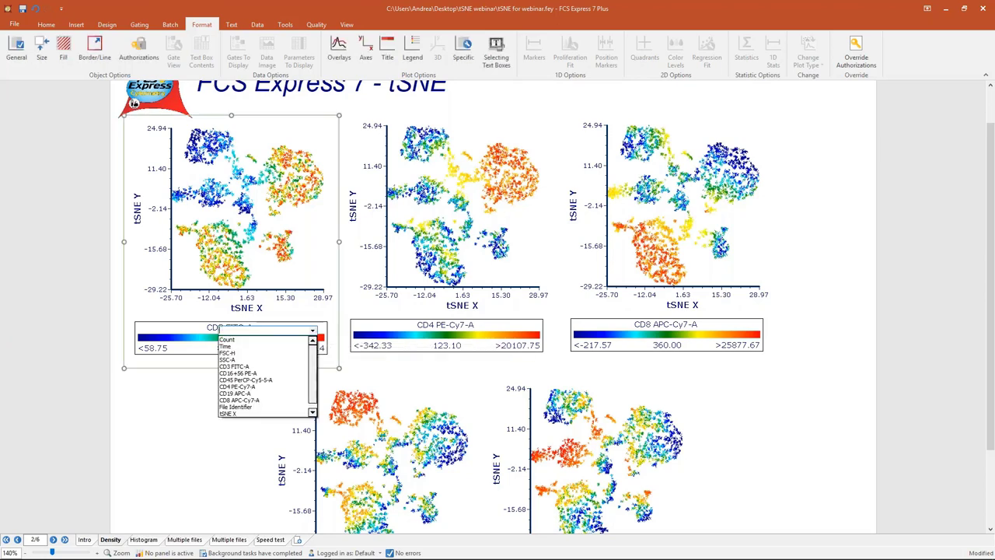
left_click(176, 425)
left_click(495, 224)
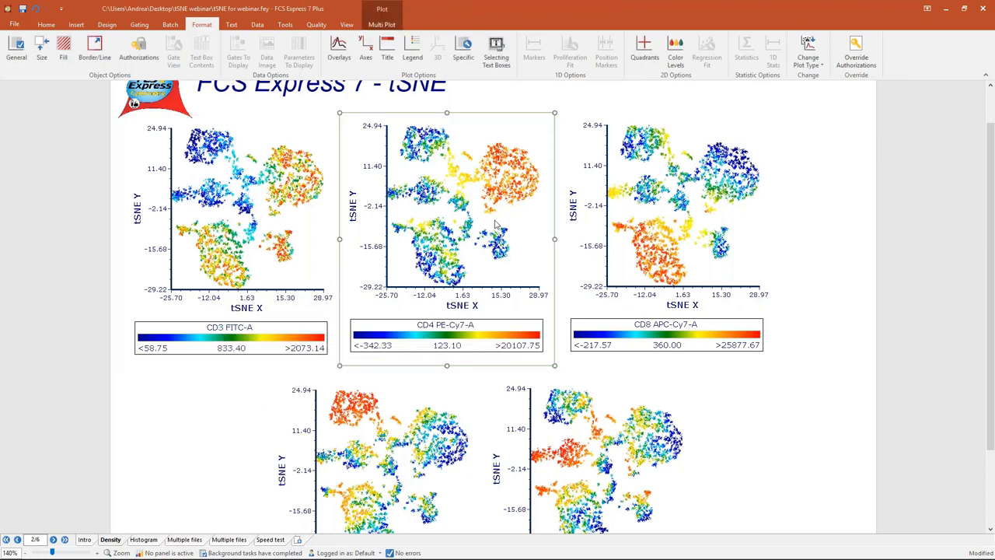
left_click(702, 218)
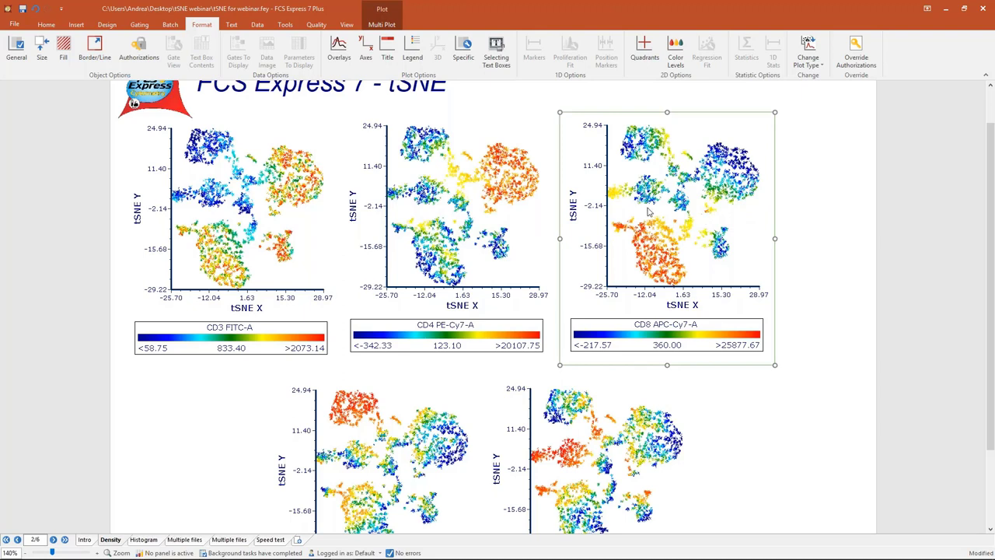
left_click(529, 165)
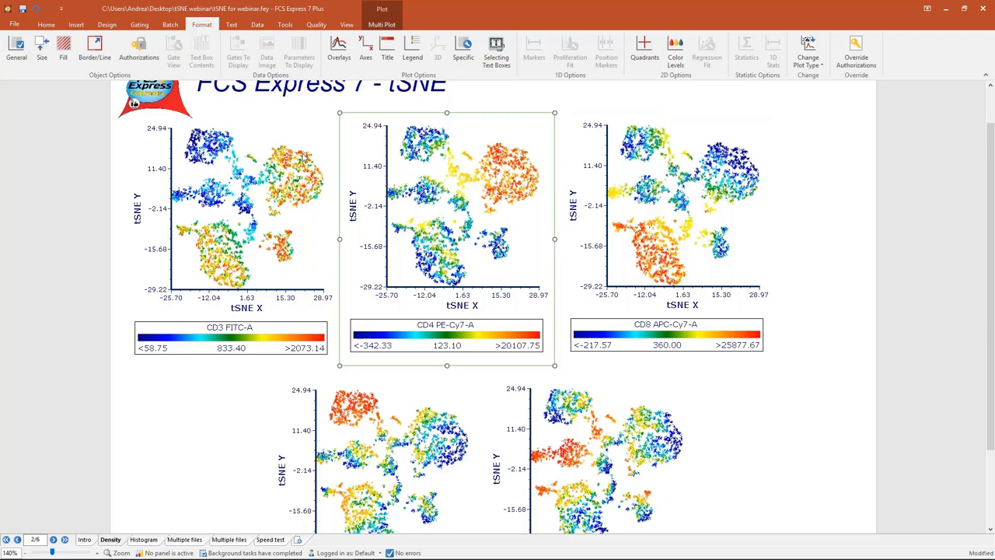
left_click(289, 199)
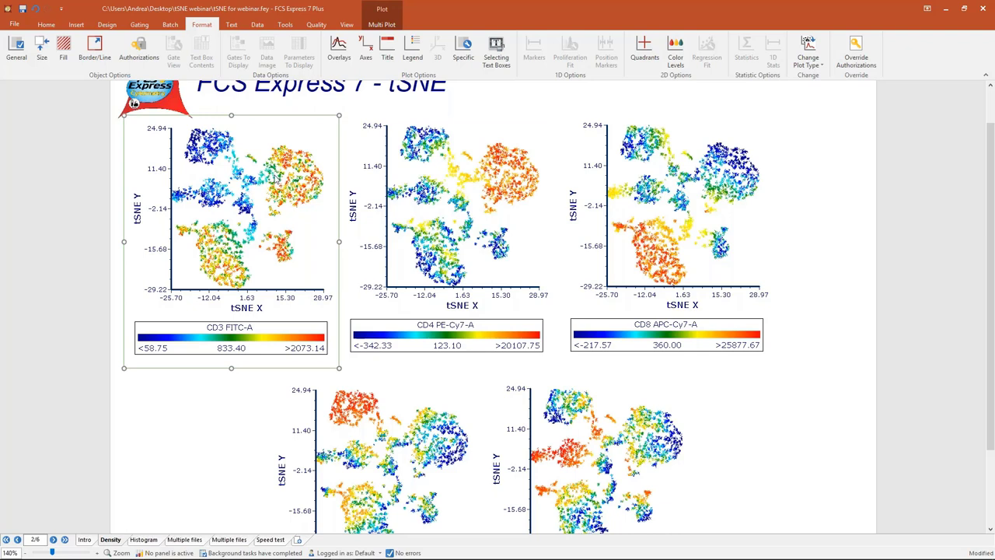
left_click(684, 216)
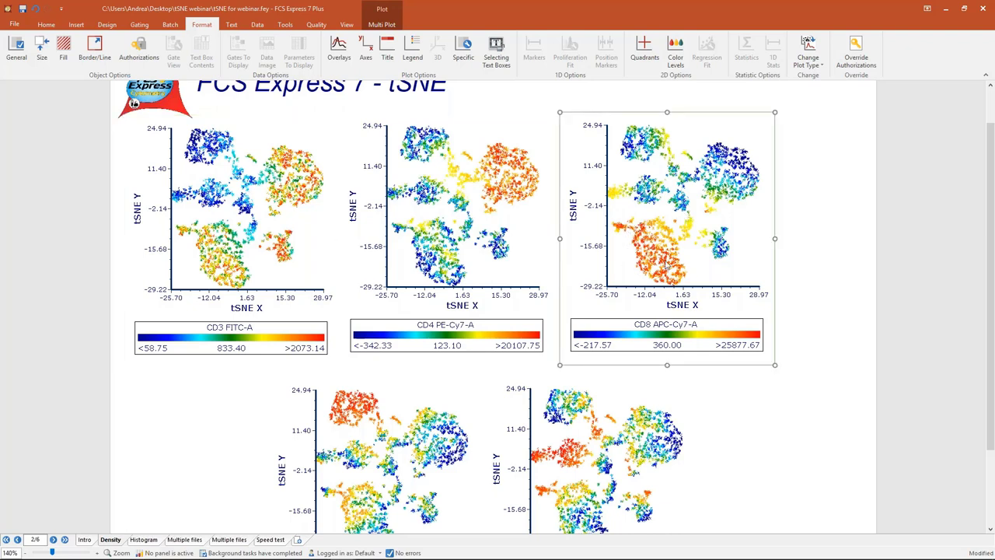
left_click(229, 263)
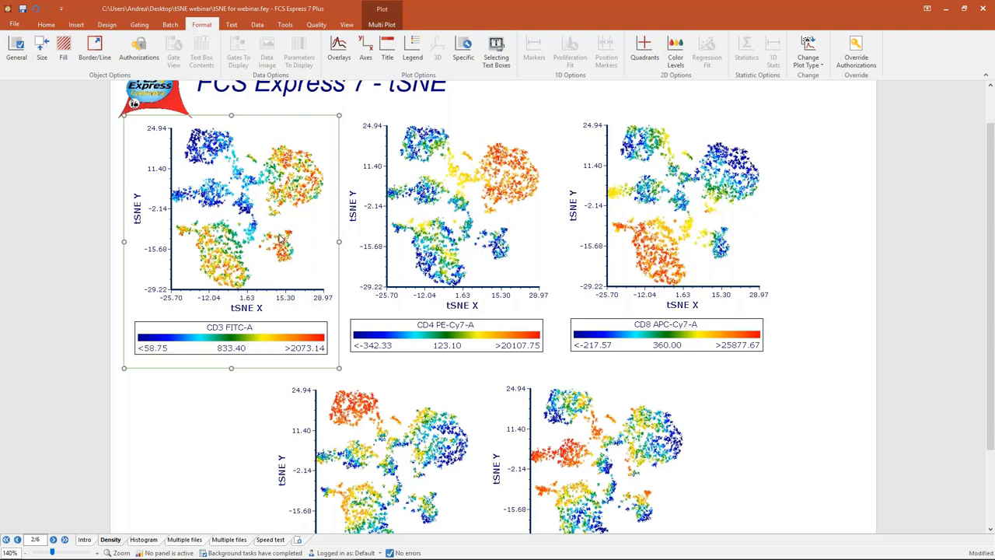
left_click(45, 212)
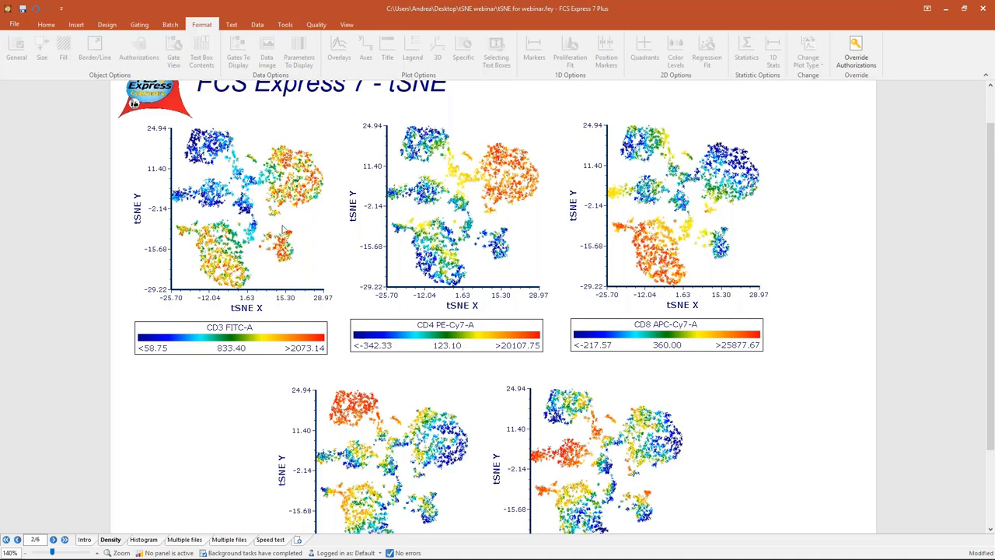
Select all five density plots on the Density page and set their color level style to Fixed Range
left_click(256, 198)
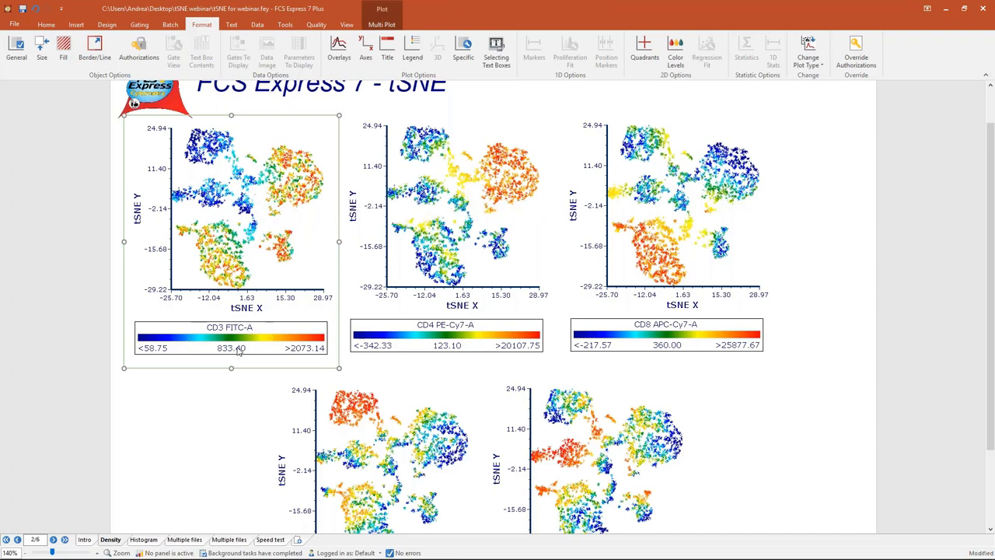
left_click(429, 165, "shift")
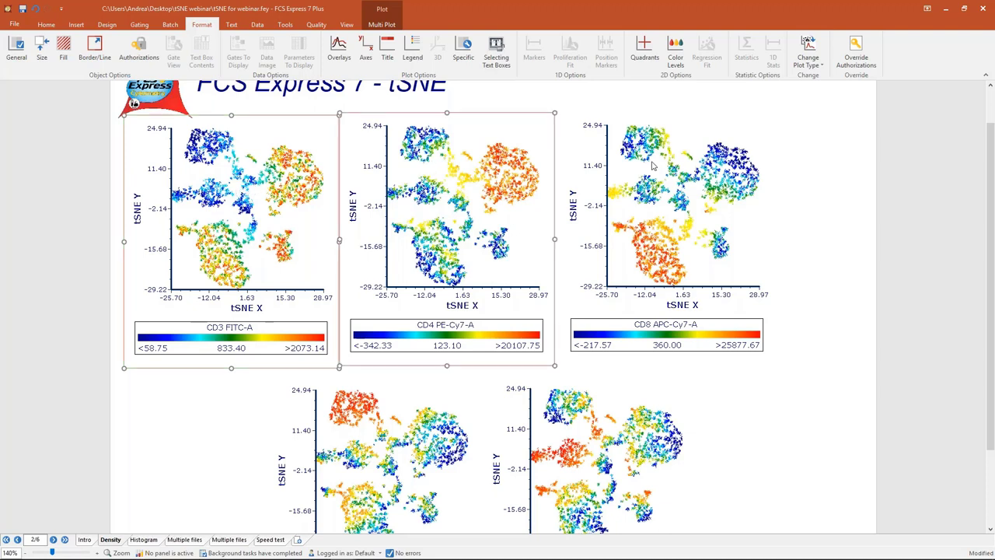
left_click(653, 165, "shift")
left_click(436, 430, "shift")
left_click(641, 440, "shift")
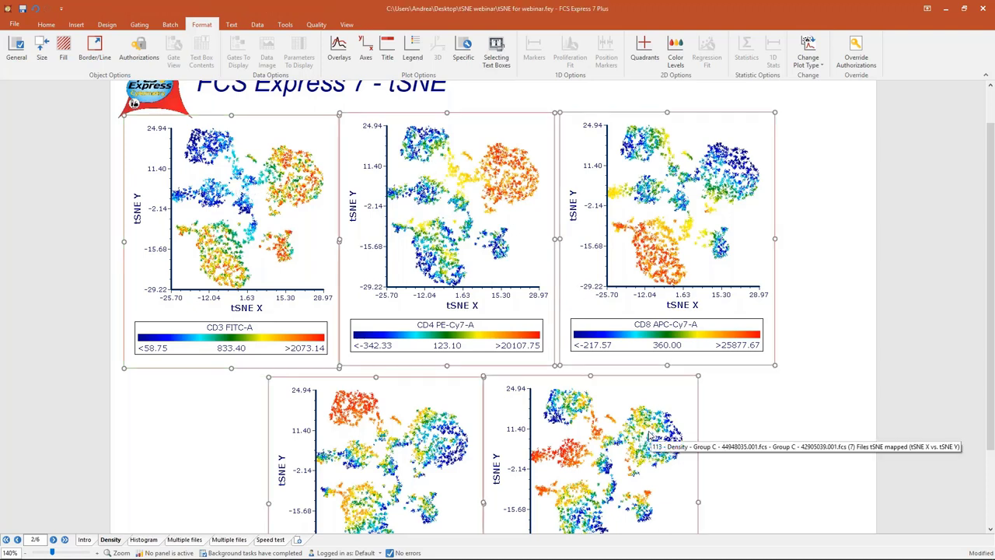
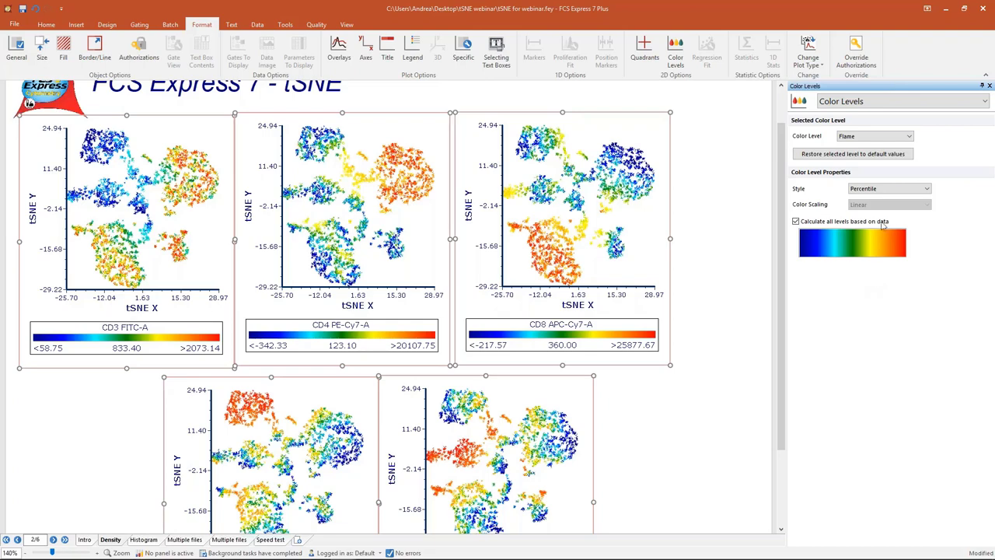
left_click(856, 189)
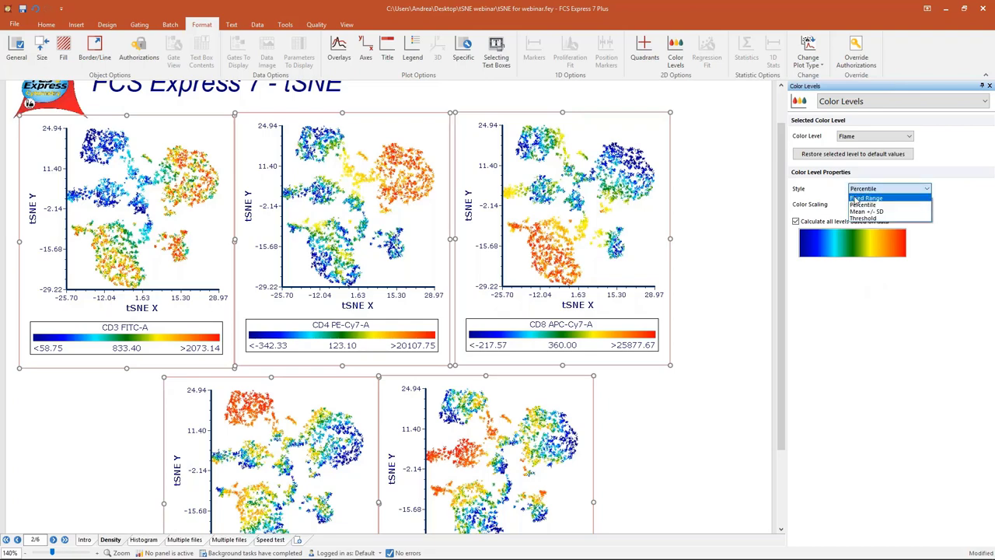
left_click(854, 197)
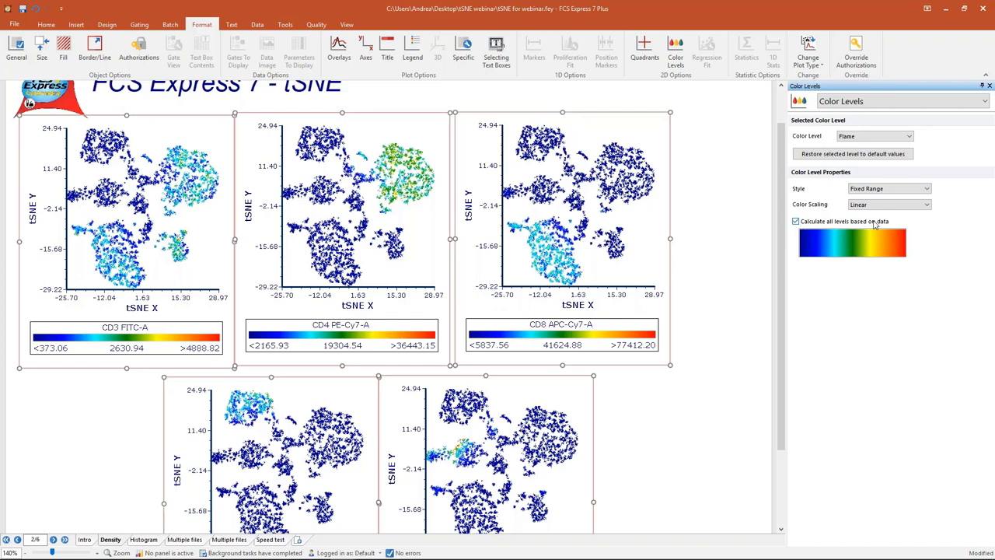
Turn off calculating all color levels from the data and set the low level to 200 and the high level to 1000
left_click(796, 221)
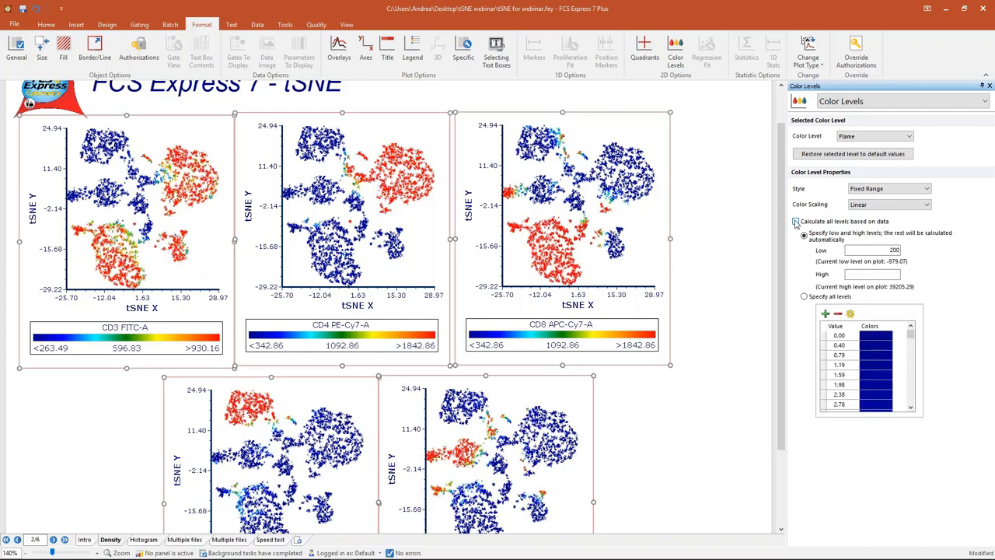
left_click_drag(855, 249, 899, 250)
left_click(892, 273)
type("1000")
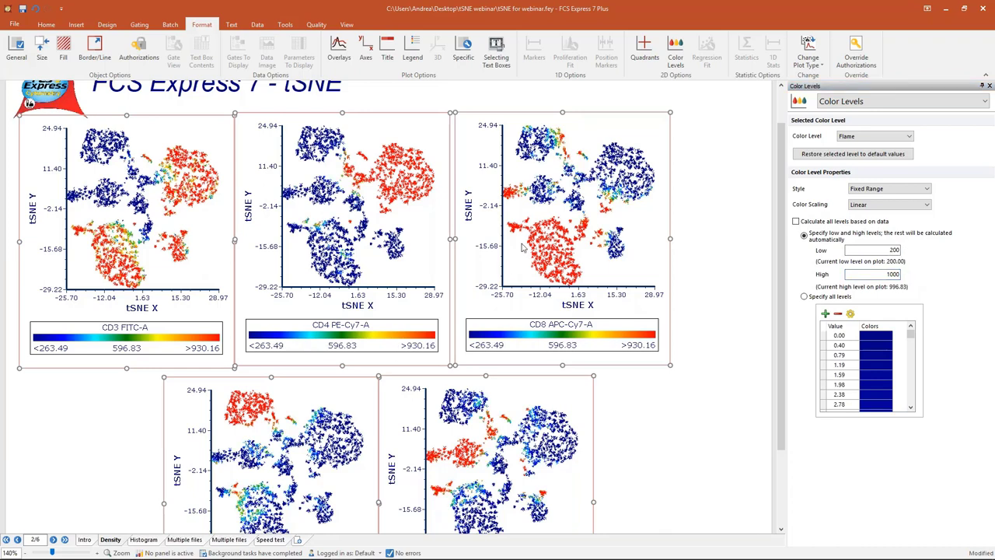
Review the low and high color levels of the CD8 plot, then compare the CD3, CD4 and CD8 plots
left_click(546, 233)
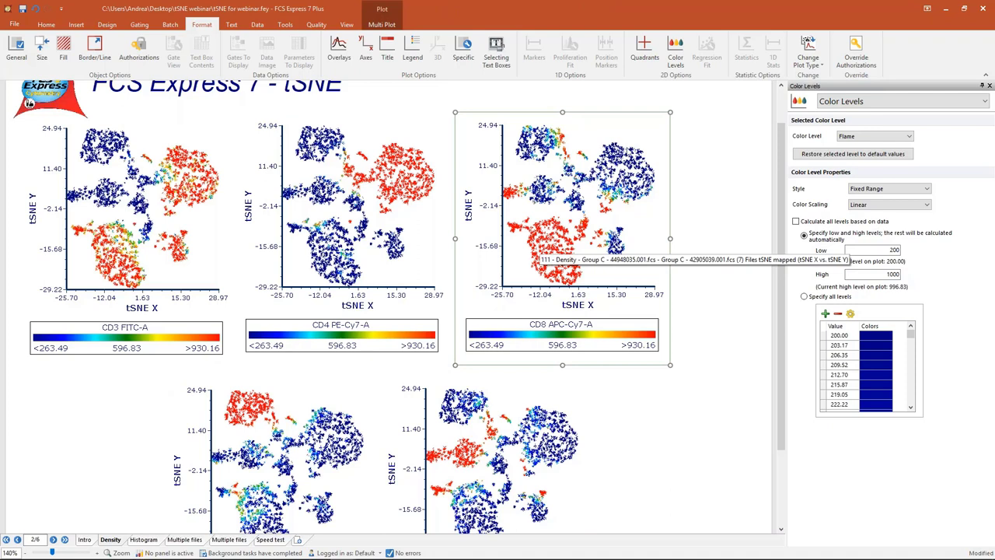
double_click(895, 250)
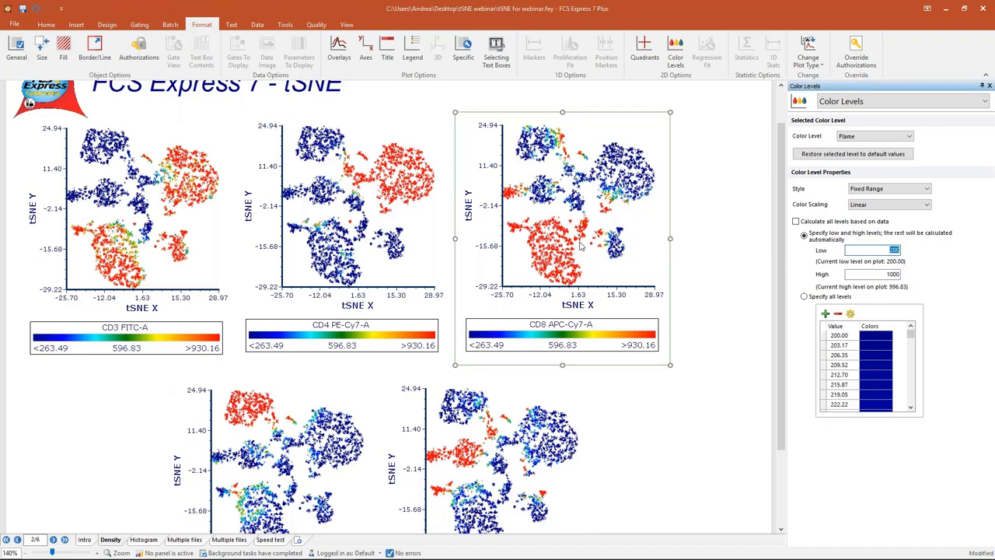
double_click(871, 275)
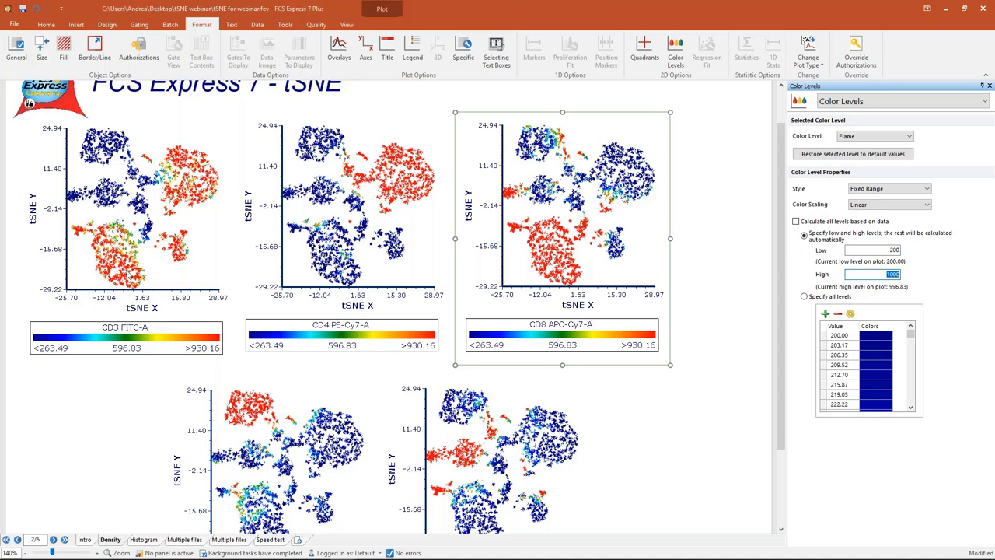
left_click(120, 229)
left_click(354, 273, "ctrl")
left_click(575, 255, "ctrl")
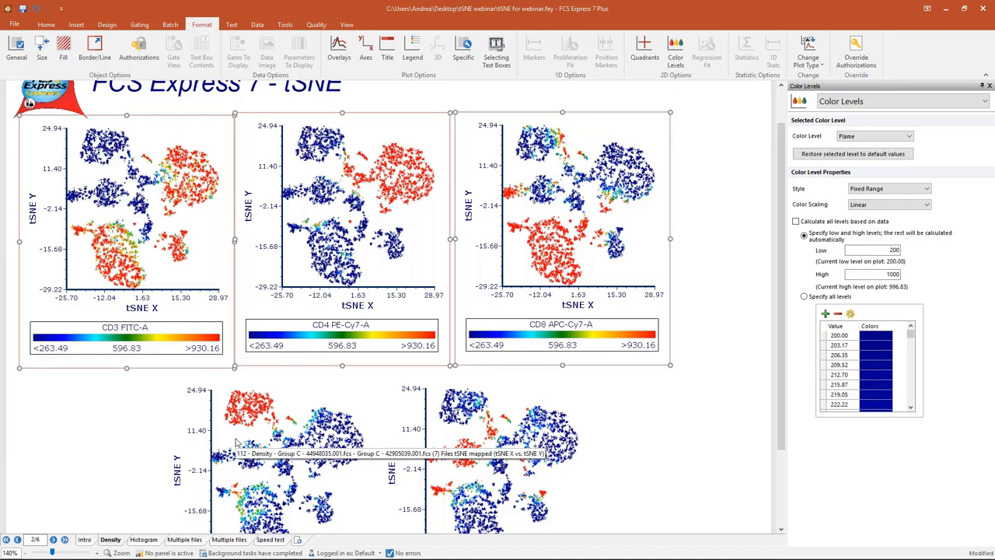
Clear the plot selection and switch to the Histogram page
left_click(685, 455)
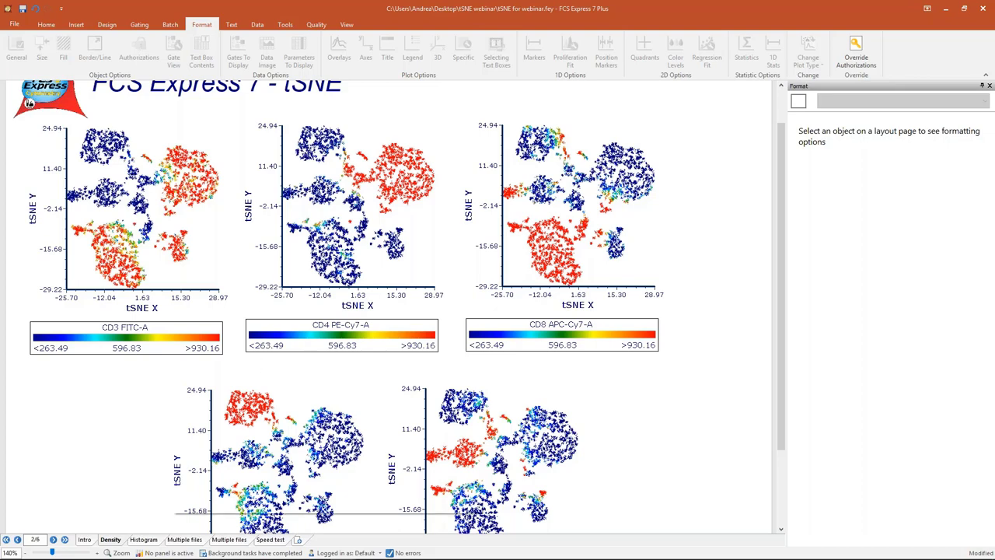
left_click(146, 541)
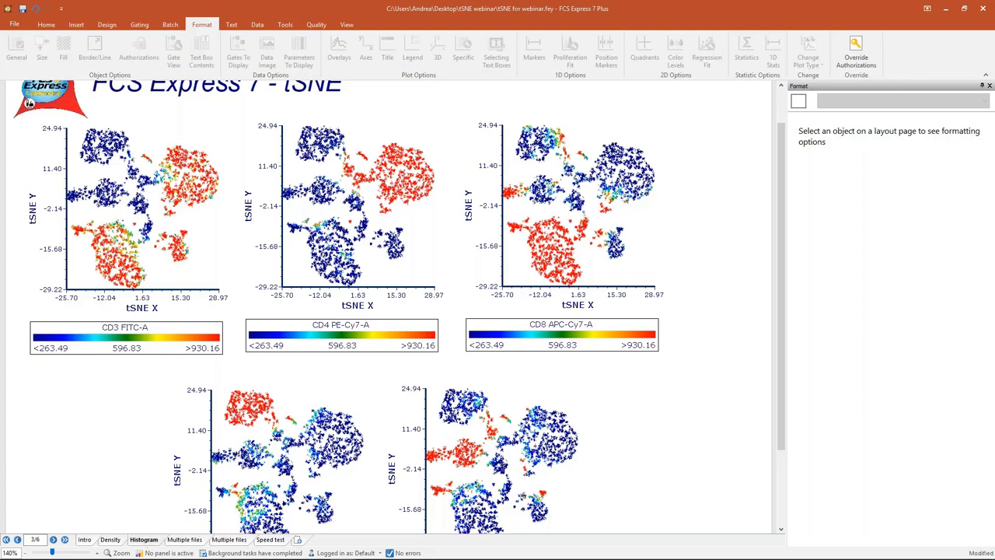